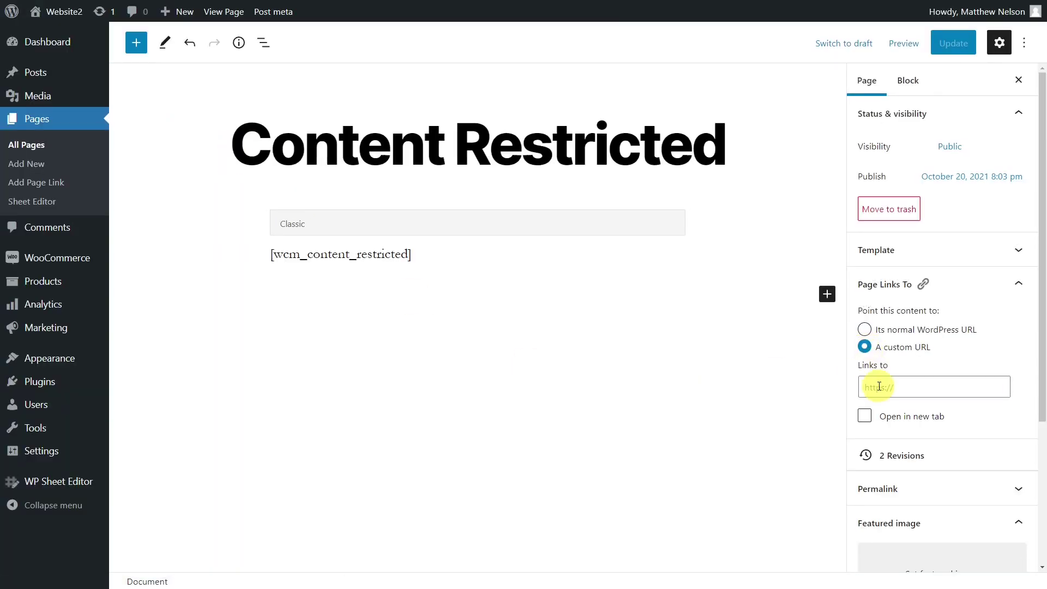
Step: Point the Content Restricted page to the pasted wpsheeteditor.com URL, opening in a new tab, and update it
left_click(880, 386)
key("ctrl+v")
left_click(865, 416)
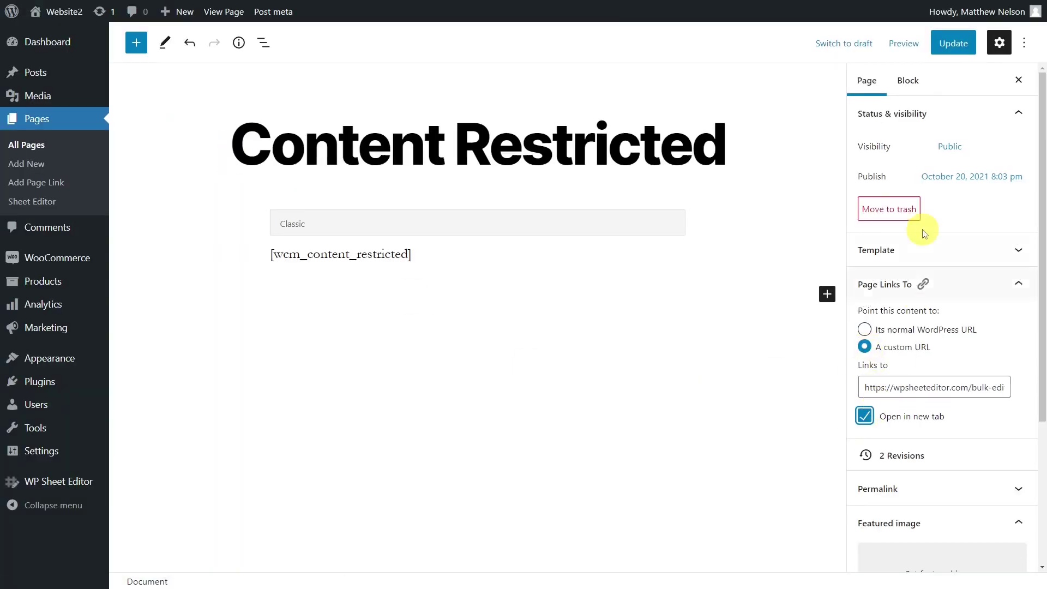
left_click(960, 44)
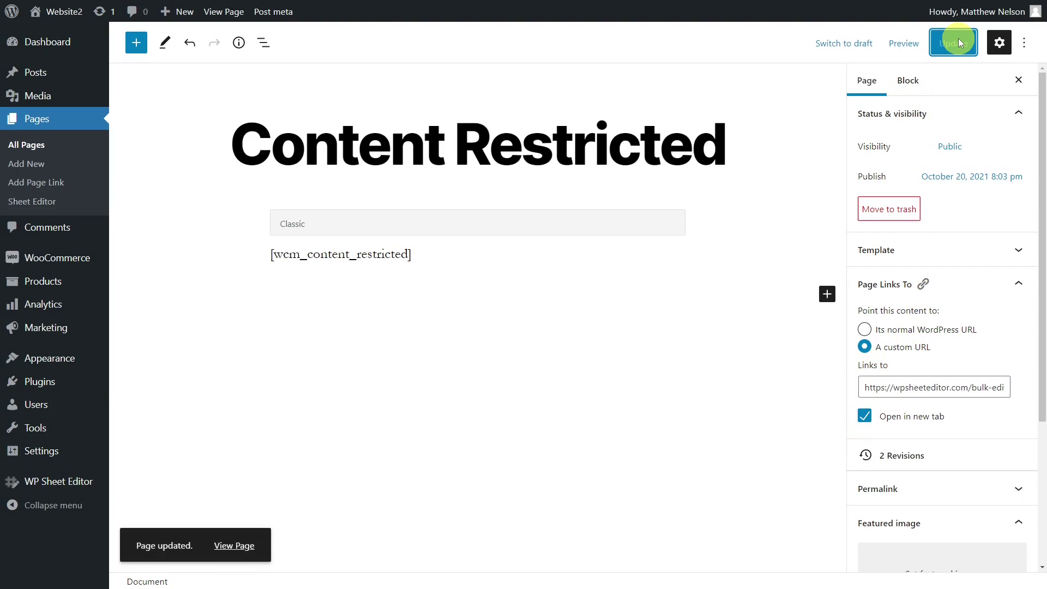
Step: Go to WP Sheet Editor's Edit Pages start page from the admin sidebar
left_click(78, 484)
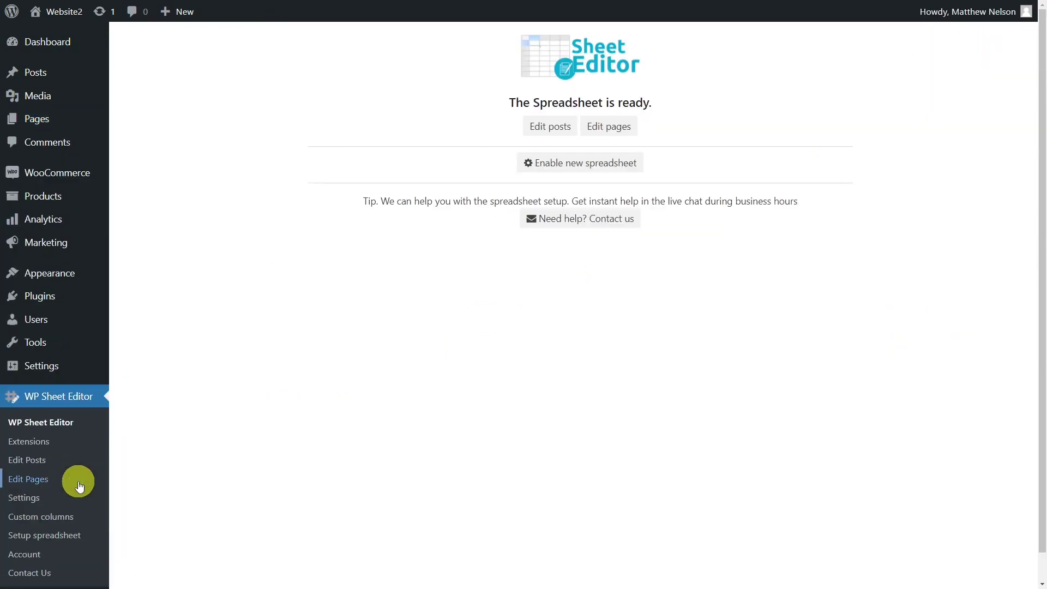
left_click(79, 485)
Step: Load the pages spreadsheet with all 24 pages
left_click(618, 129)
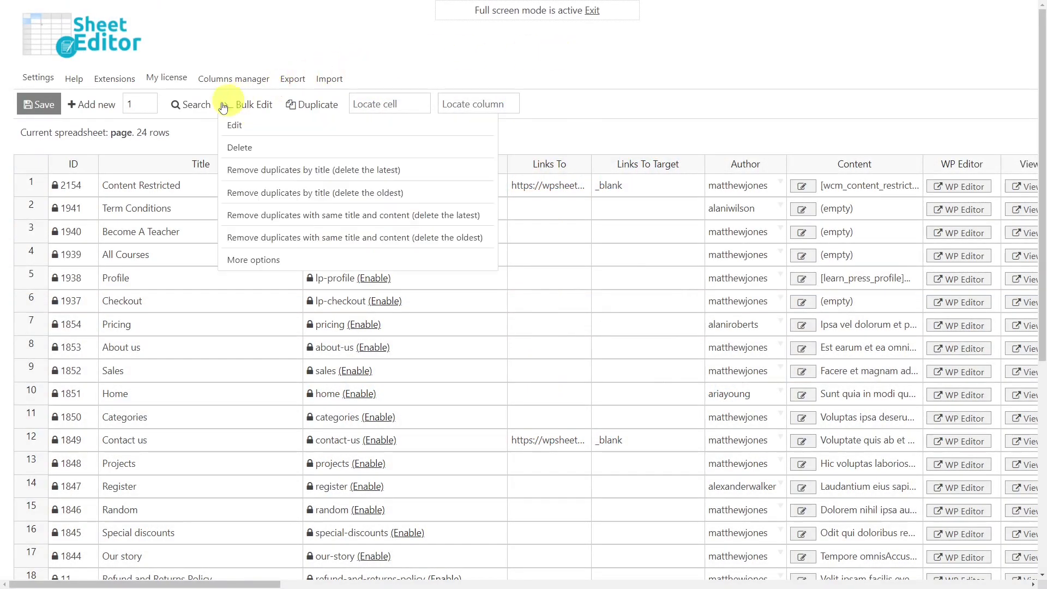
Step: Search the pages by the author's name in the Author field, narrowing to 20 rows
left_click(194, 105)
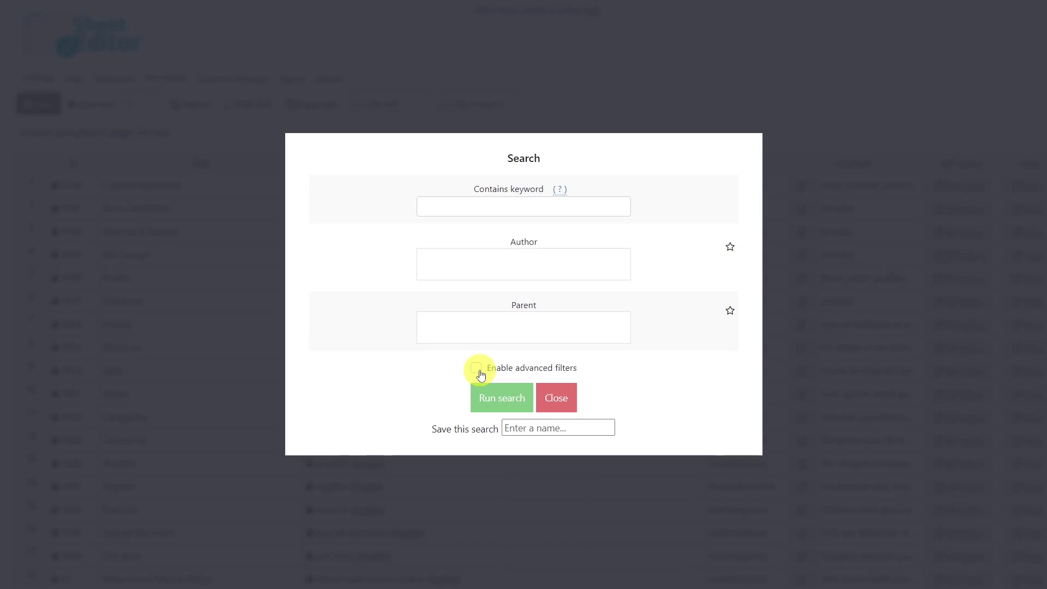
left_click(467, 265)
type("matt")
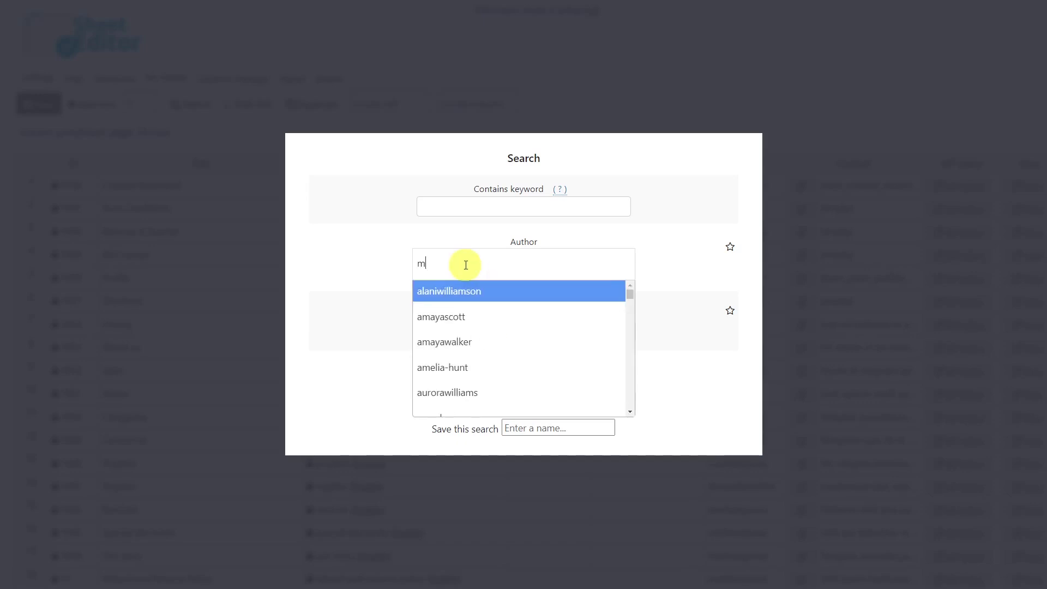
left_click(475, 292)
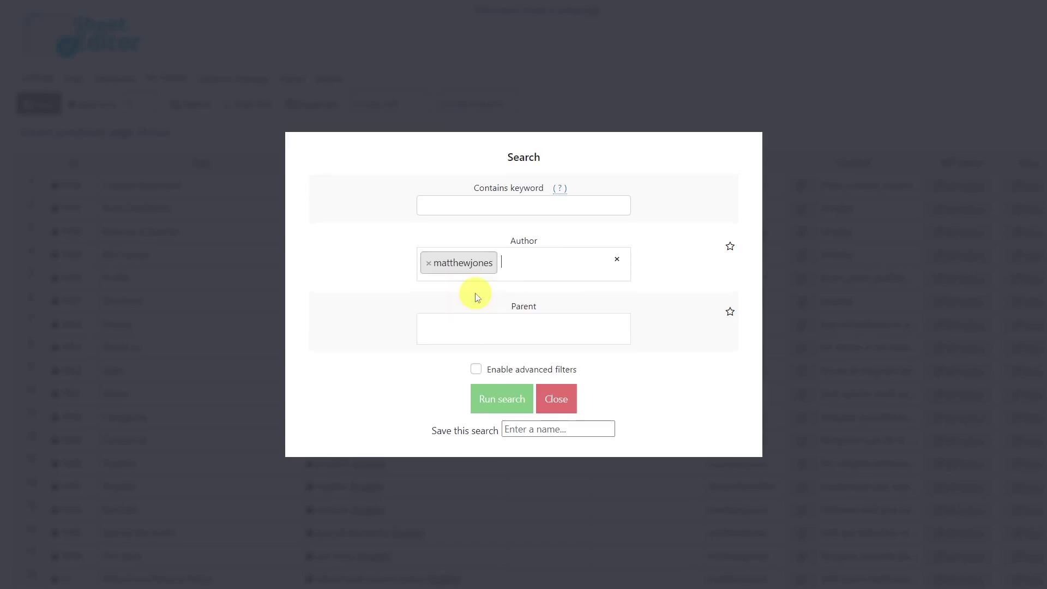
left_click(502, 398)
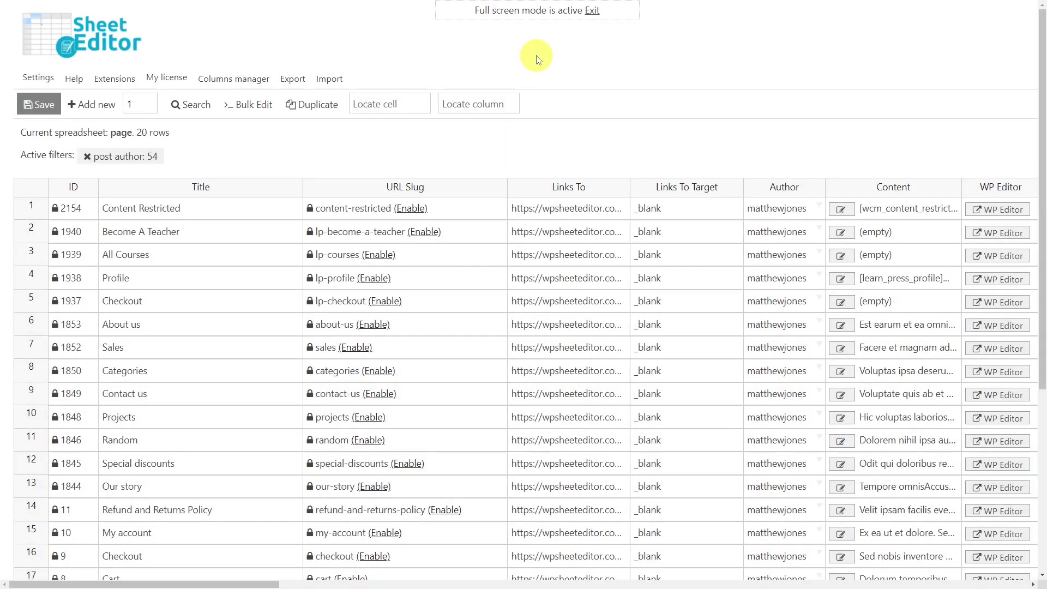
Step: Set up a Replace bulk edit of the Links To field for all current-search rows
left_click(257, 103)
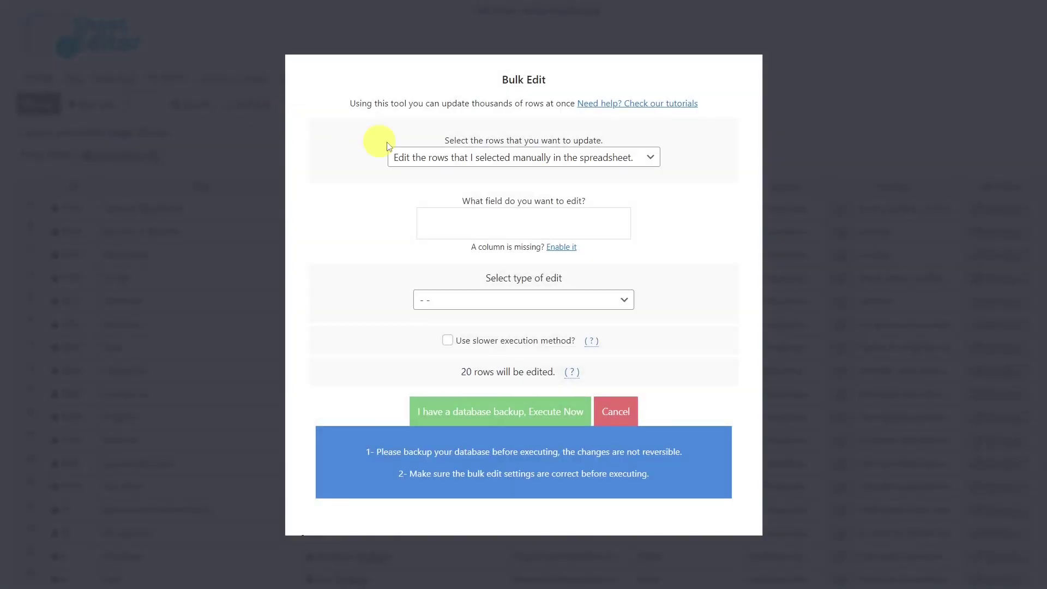
left_click(391, 156)
left_click(515, 185)
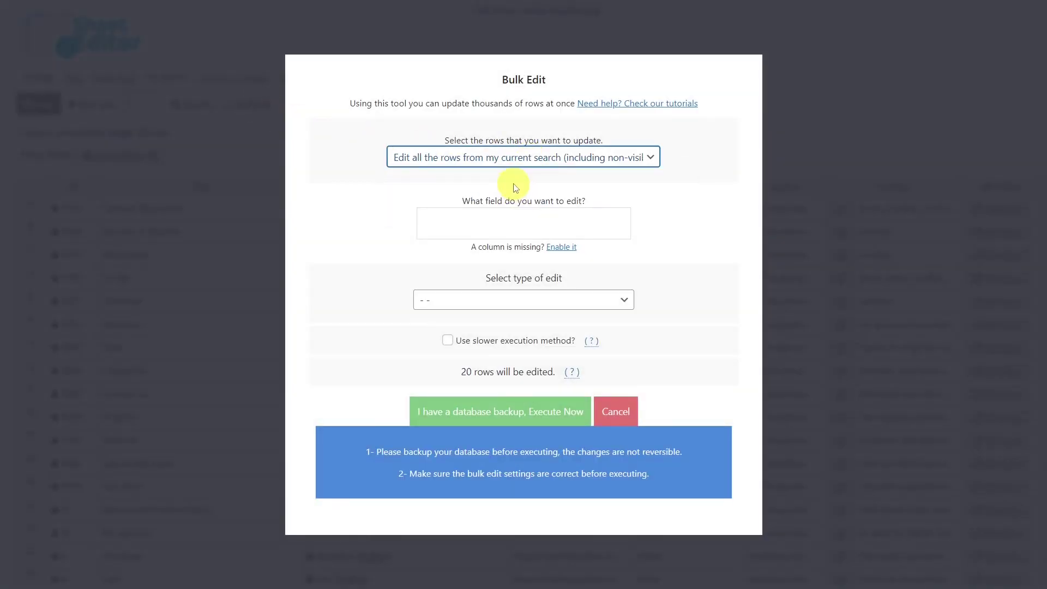
left_click(494, 223)
type("li")
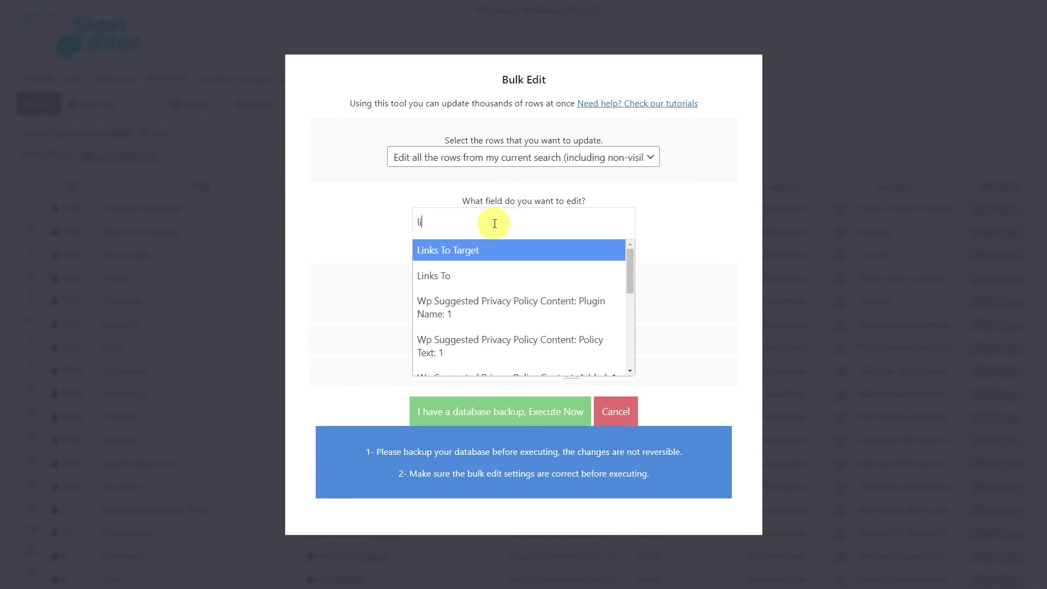
type("n")
left_click(460, 273)
left_click(476, 301)
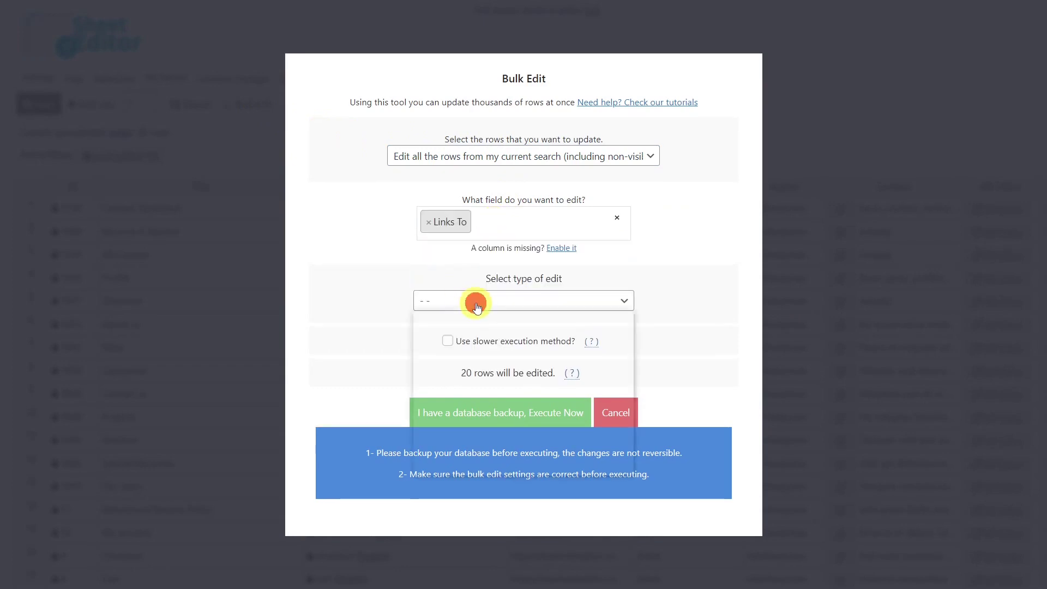
left_click(465, 346)
Step: Replace the old redirect address with the new pasted address across all 20 pages
left_click(465, 310)
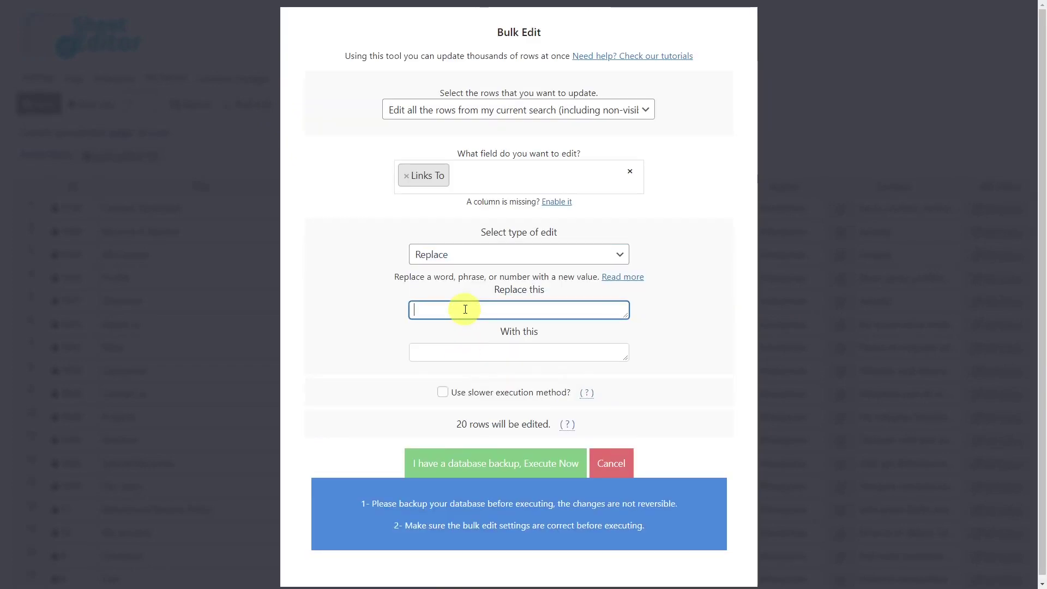
key("ctrl+v")
left_click(465, 351)
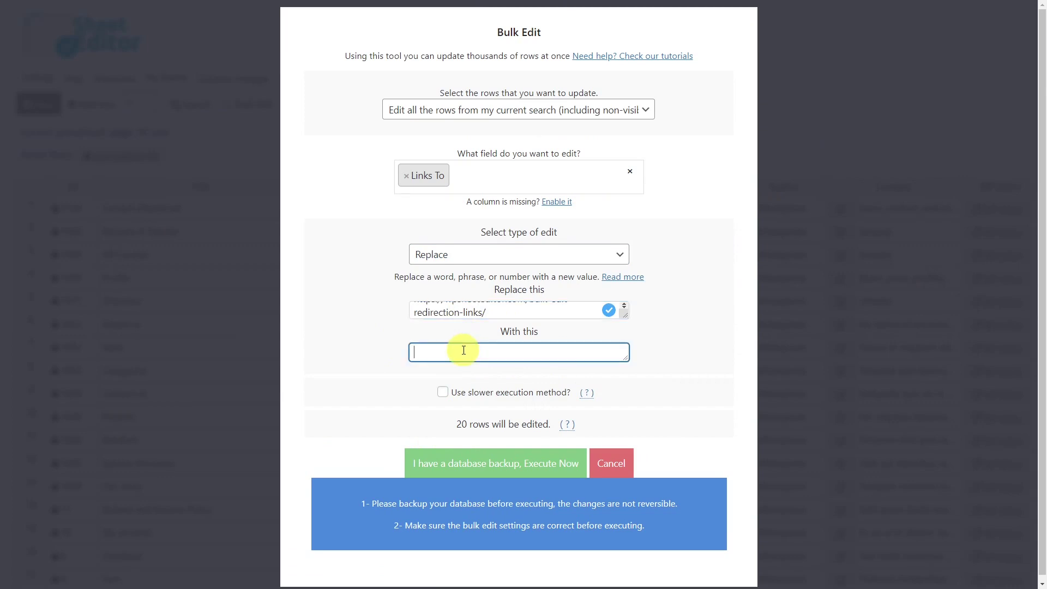
key("ctrl+v")
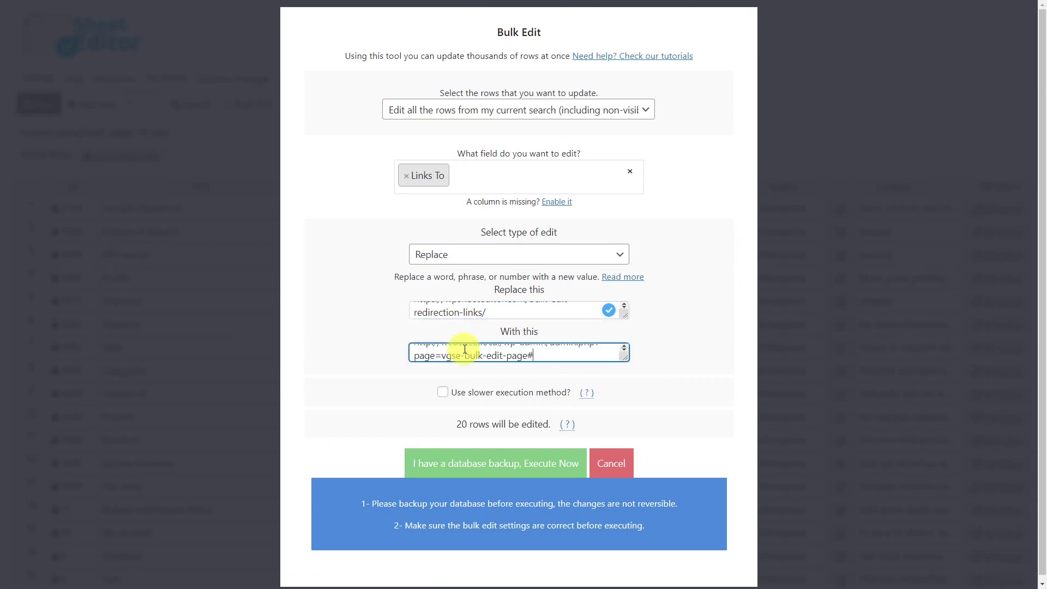
left_click(494, 467)
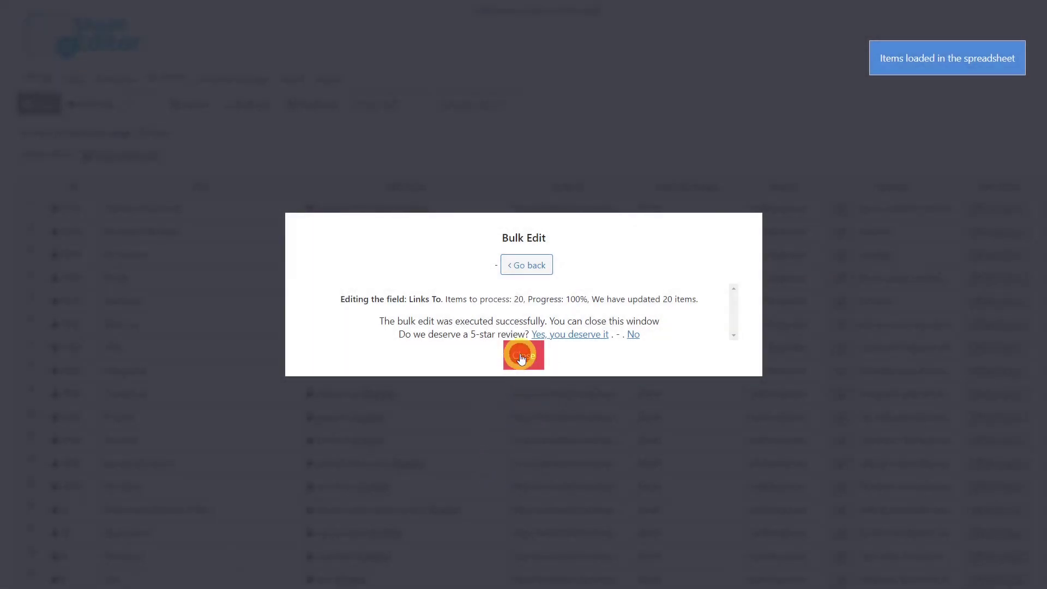
left_click(522, 356)
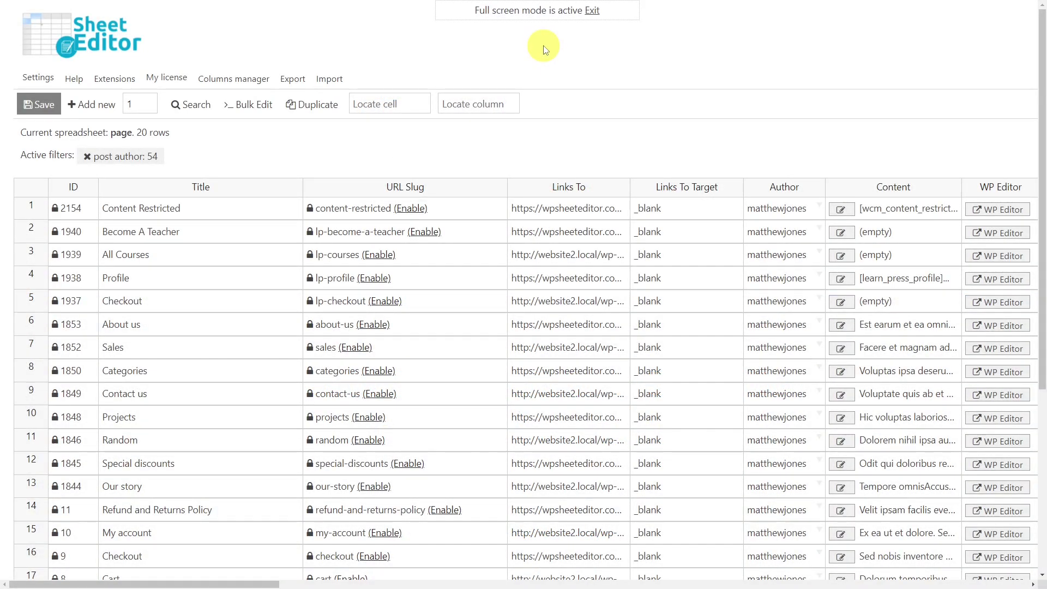
Step: Bulk-replace the pasted redirect URL in Links To with nothing for all current-search rows
left_click(262, 107)
left_click(480, 157)
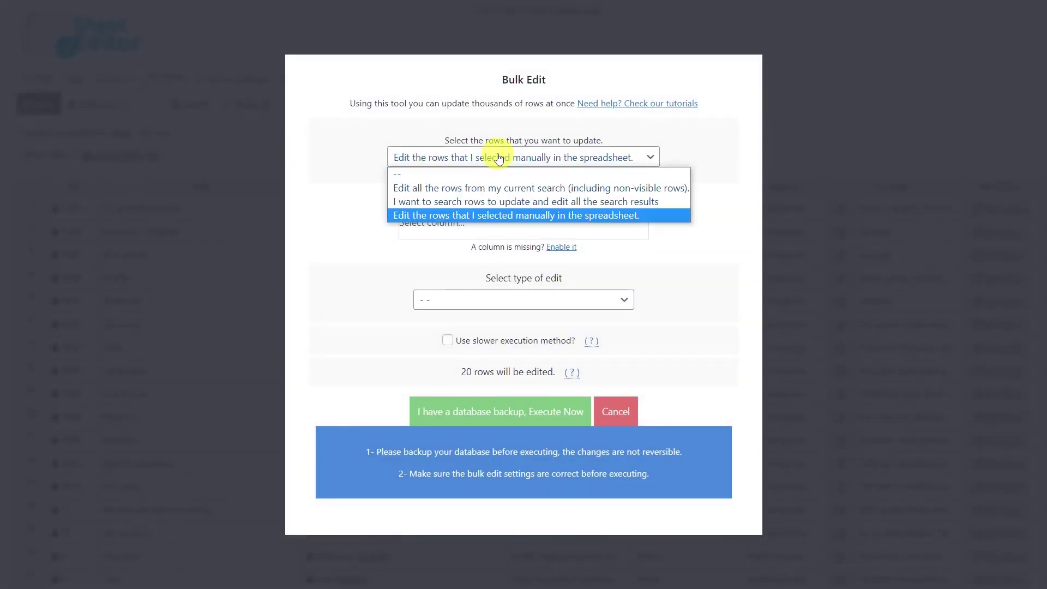
left_click(482, 188)
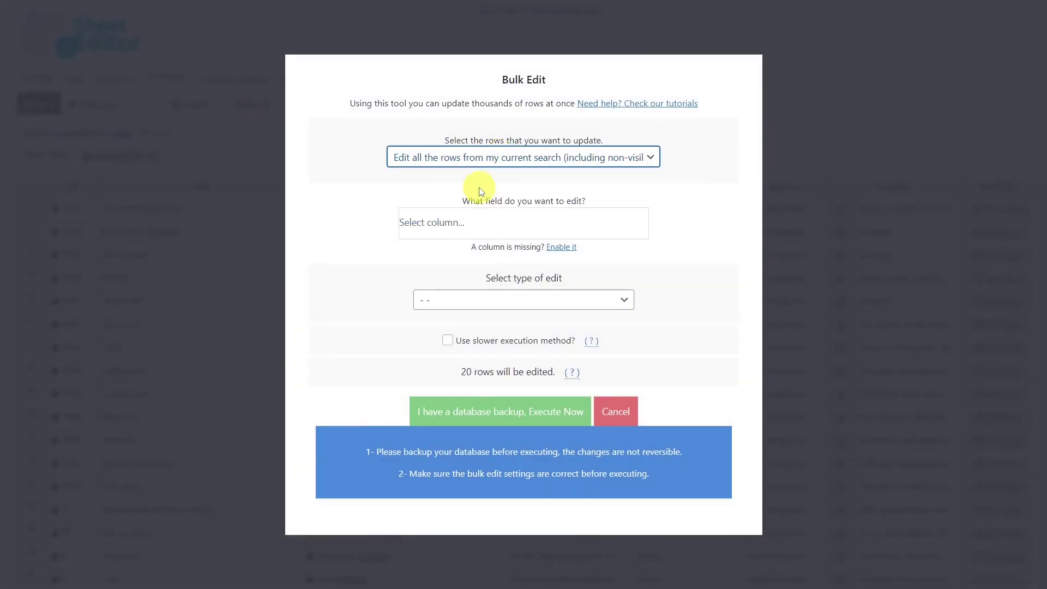
left_click(477, 222)
type("li")
left_click(440, 275)
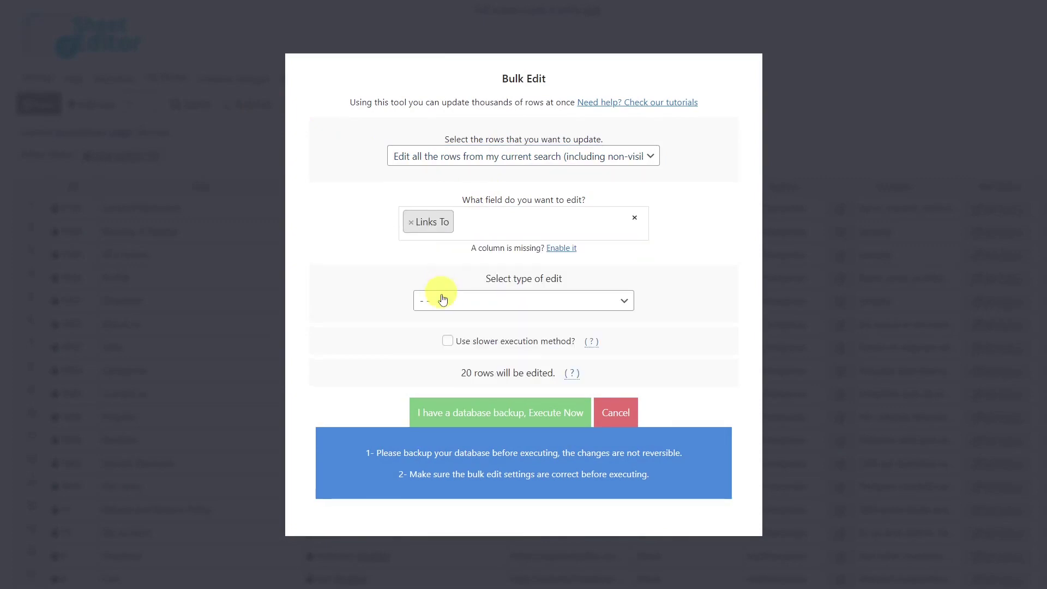
left_click(459, 300)
left_click(446, 347)
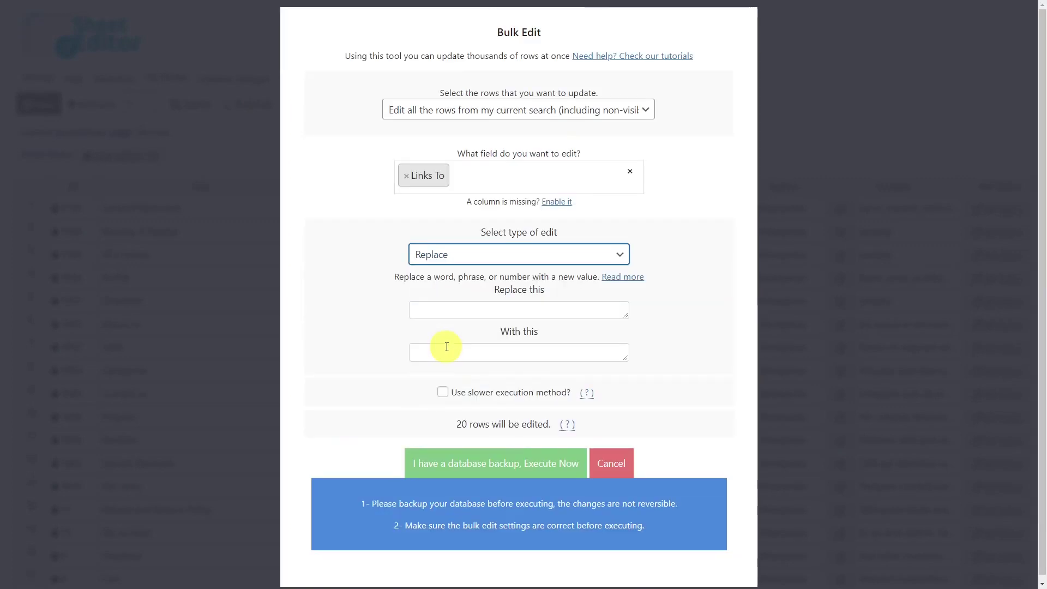
left_click(467, 307)
type("https://wpsheeteditor.com/bulk-edit-redirection-links/")
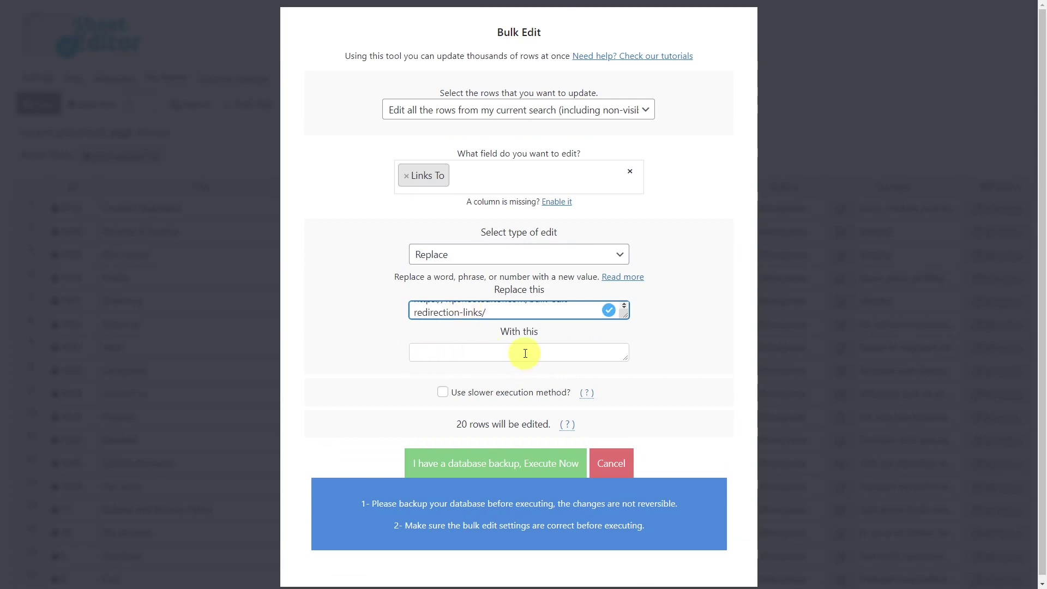
left_click(487, 464)
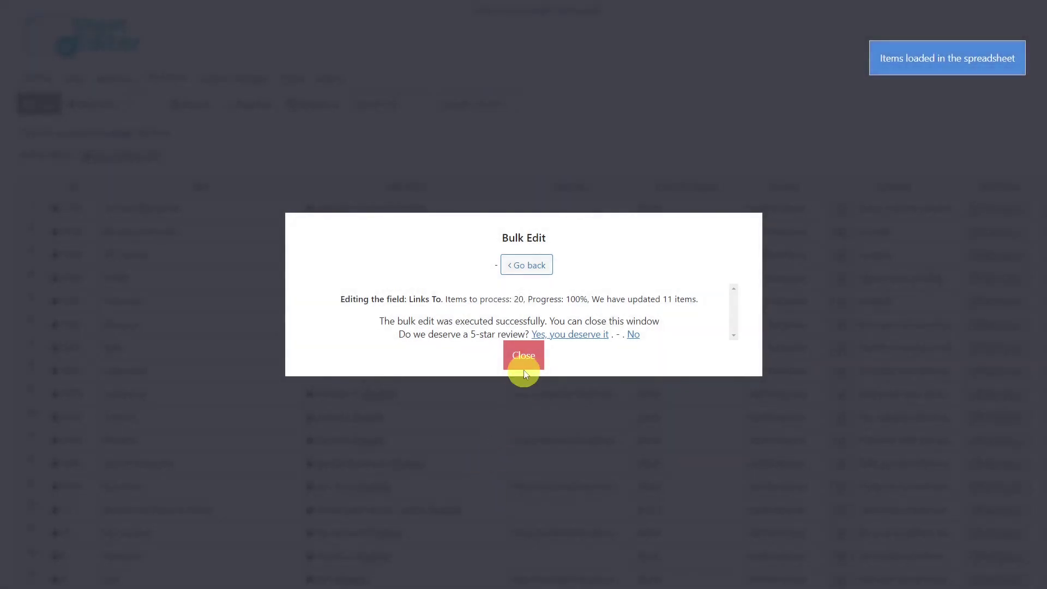
left_click(524, 359)
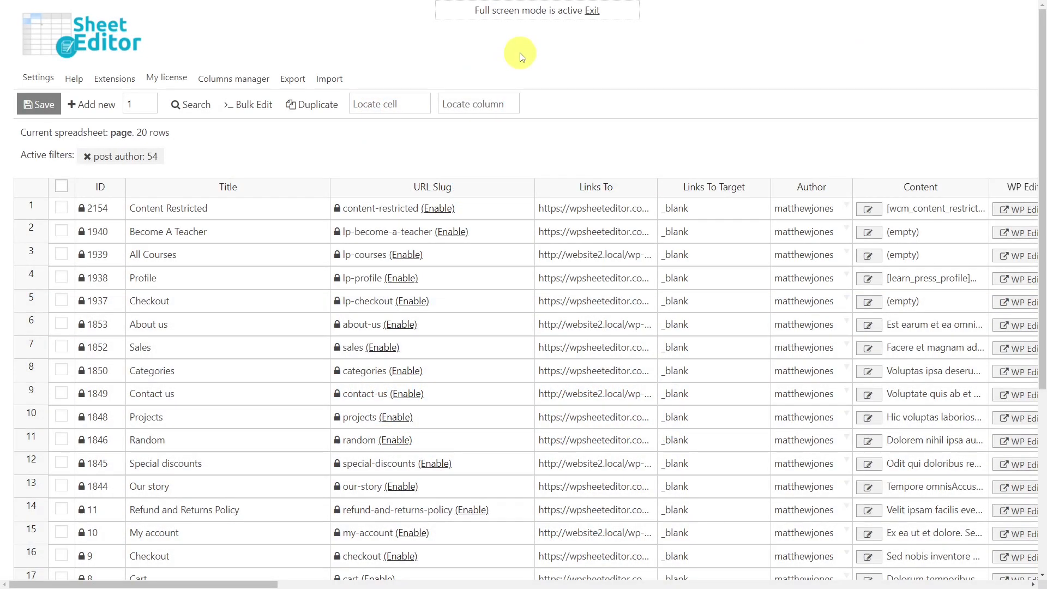
Step: Run a Clear value bulk edit on Links To for all 20 current-search rows
left_click(277, 113)
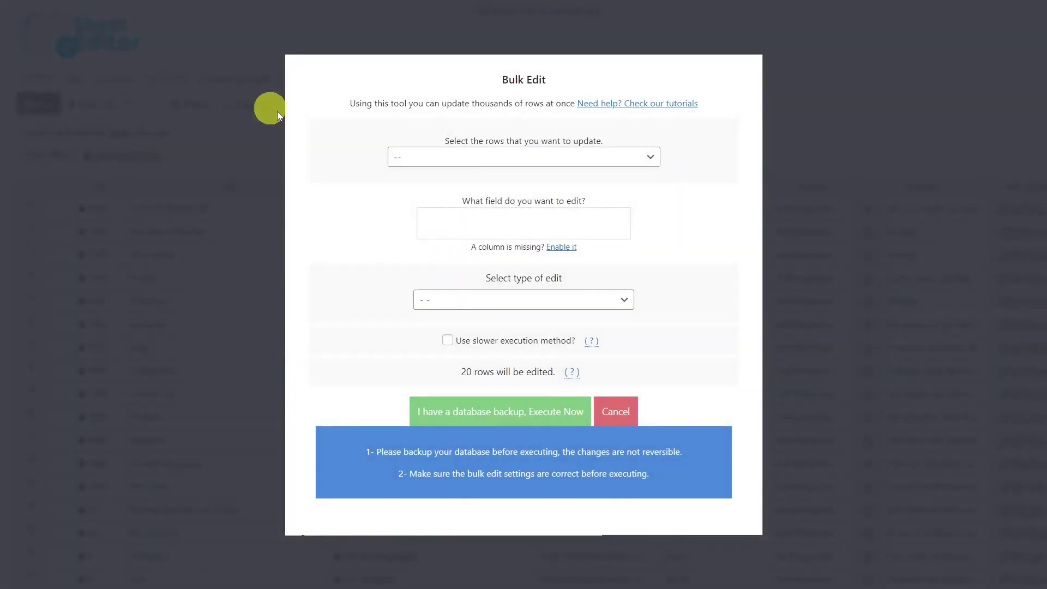
left_click(498, 157)
left_click(484, 186)
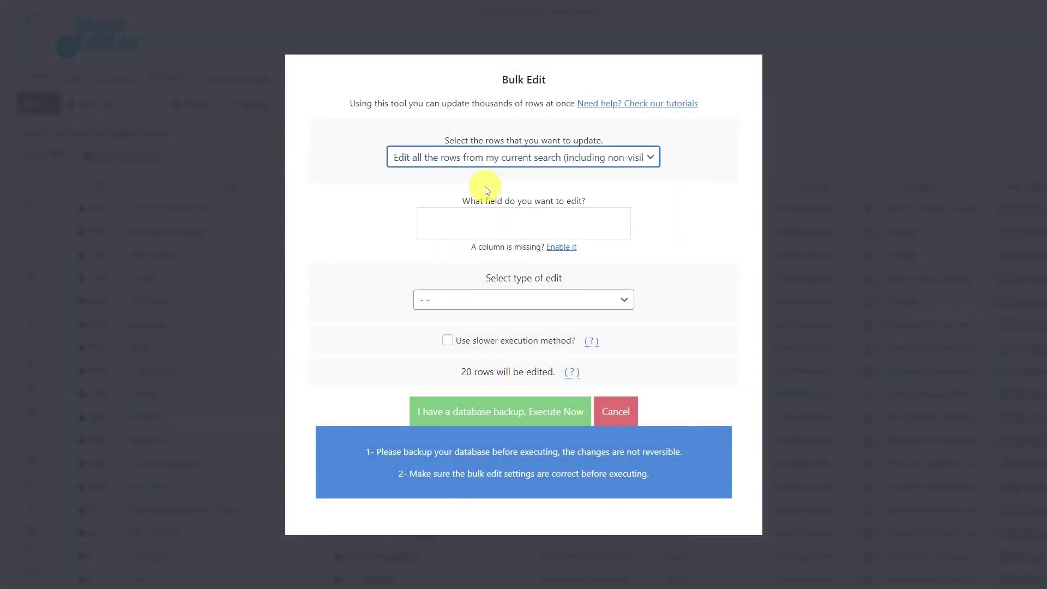
left_click(470, 221)
type("l")
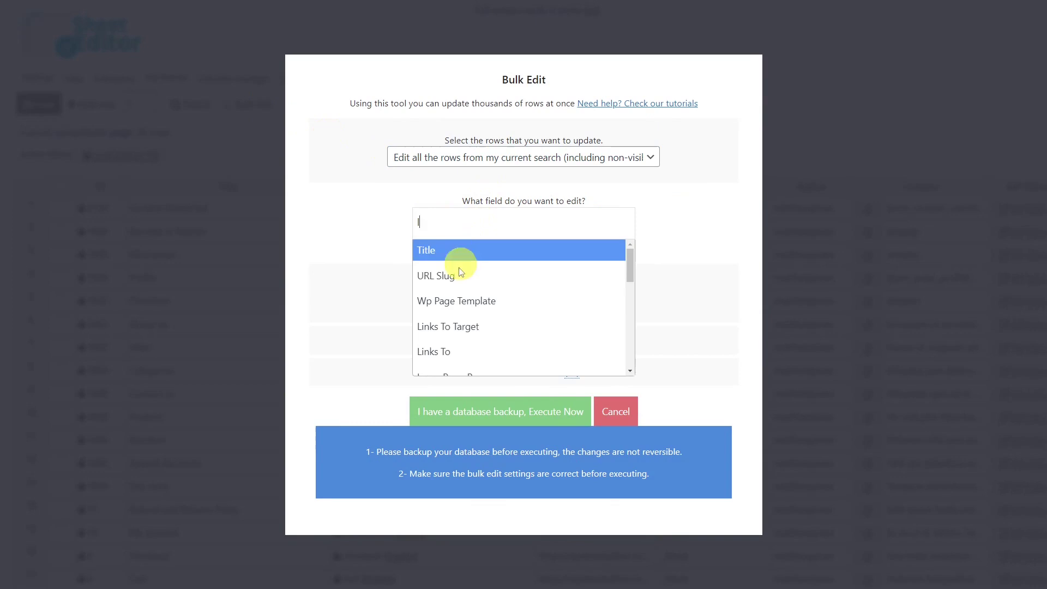
left_click(437, 352)
left_click(483, 303)
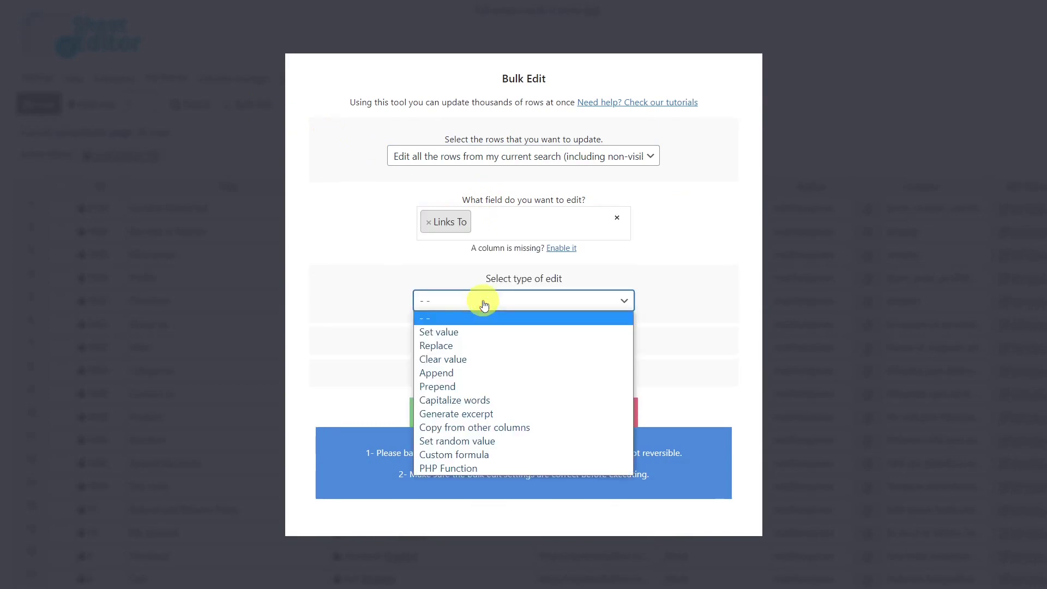
left_click(454, 358)
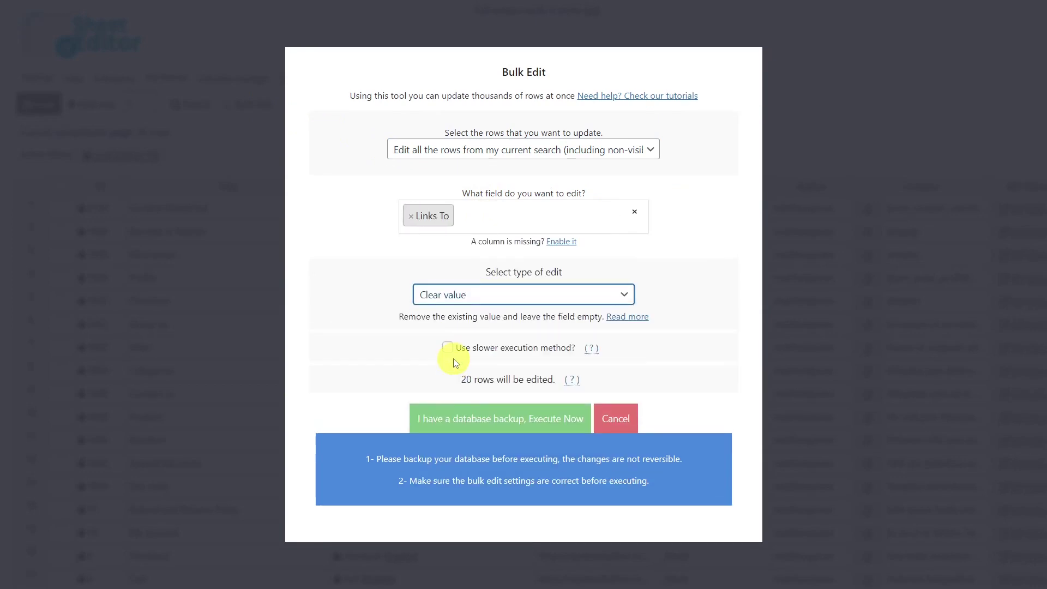
left_click(490, 420)
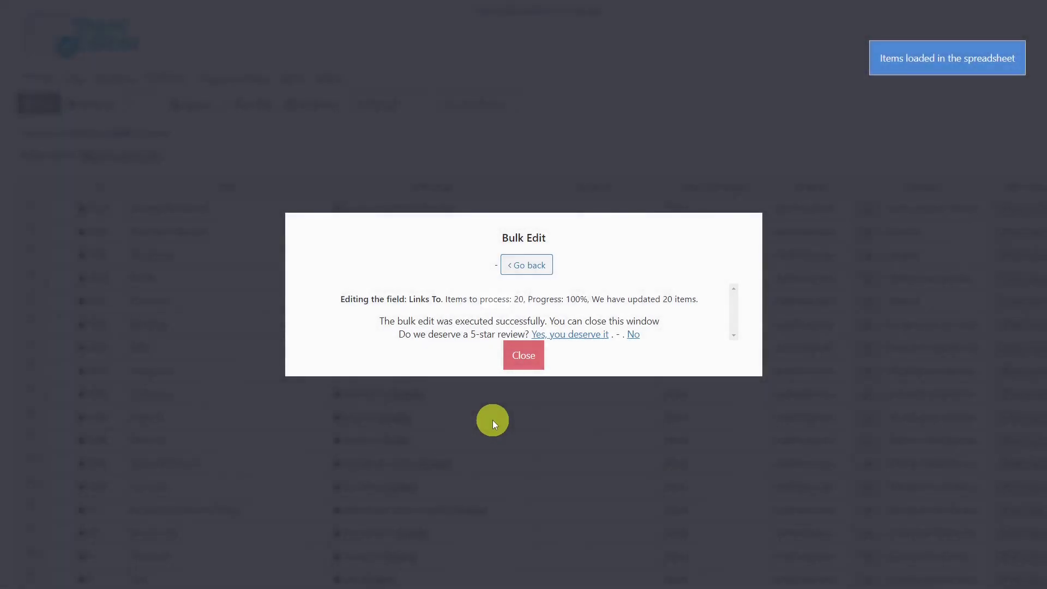
left_click(527, 356)
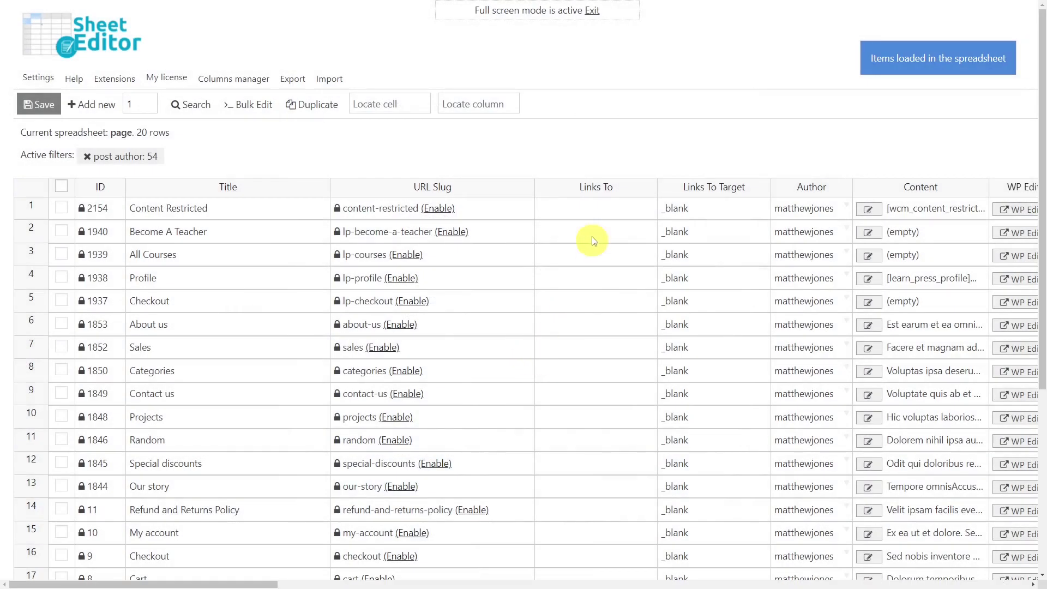